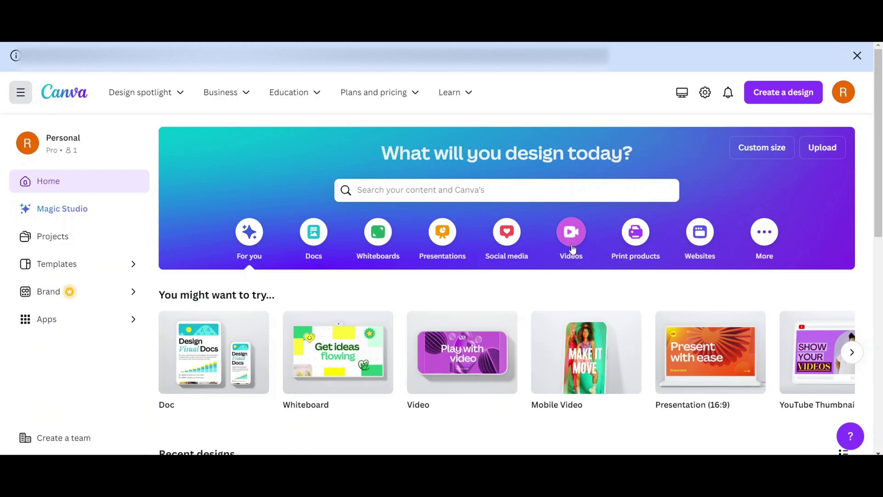
Step: Create a blank YouTube video design and search Elements for sky backgrounds
{"action": "left_click", "coordinate": [573, 249]}
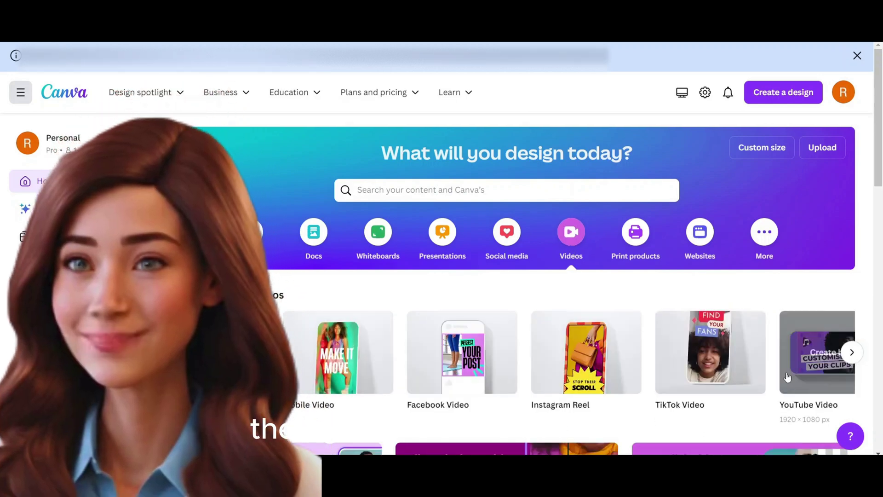
{"action": "left_click", "coordinate": [810, 356]}
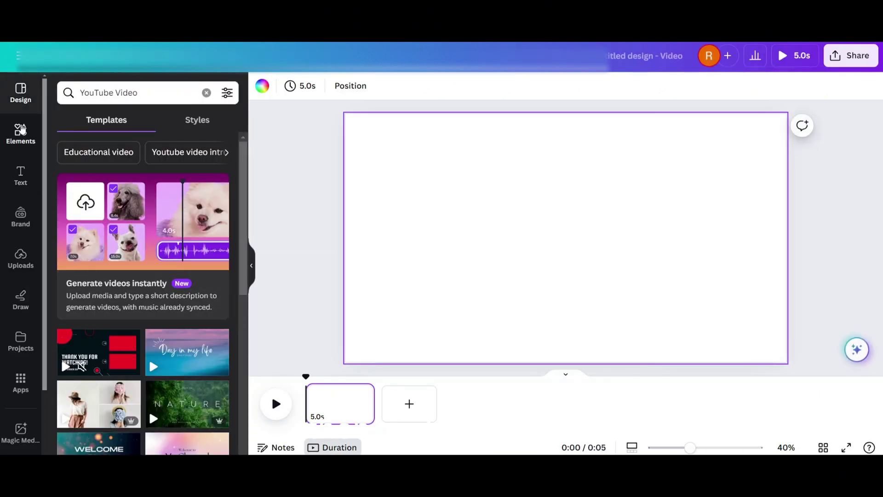
{"action": "left_click", "coordinate": [21, 133]}
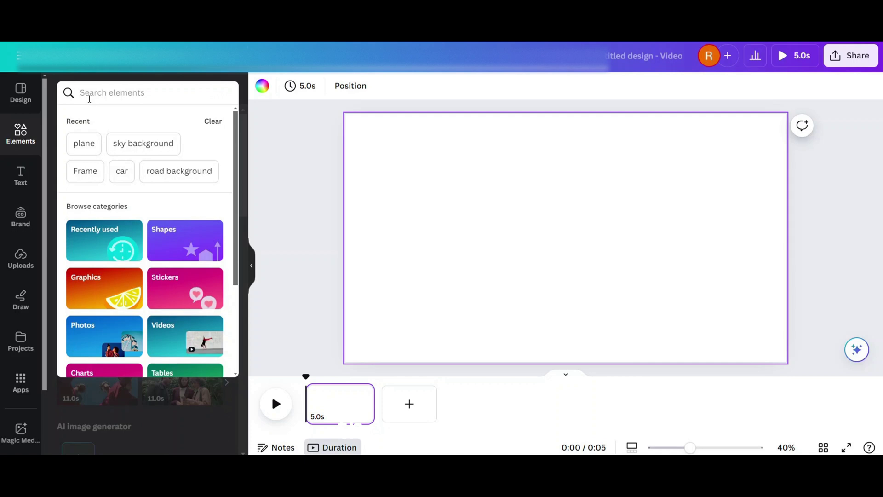
{"action": "type", "text": "sky ba"}
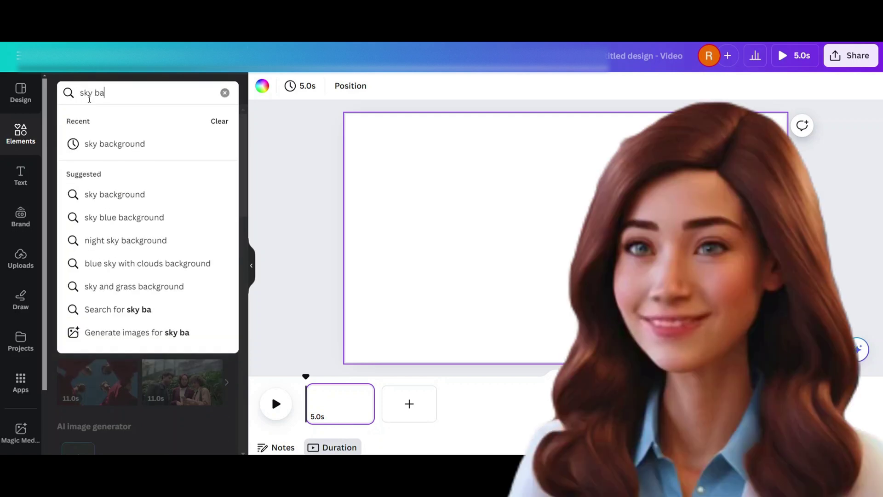
{"action": "left_click", "coordinate": [114, 144]}
Step: Add the cartoon cloud sky video clip and set it as the page background
{"action": "left_click", "coordinate": [174, 125]}
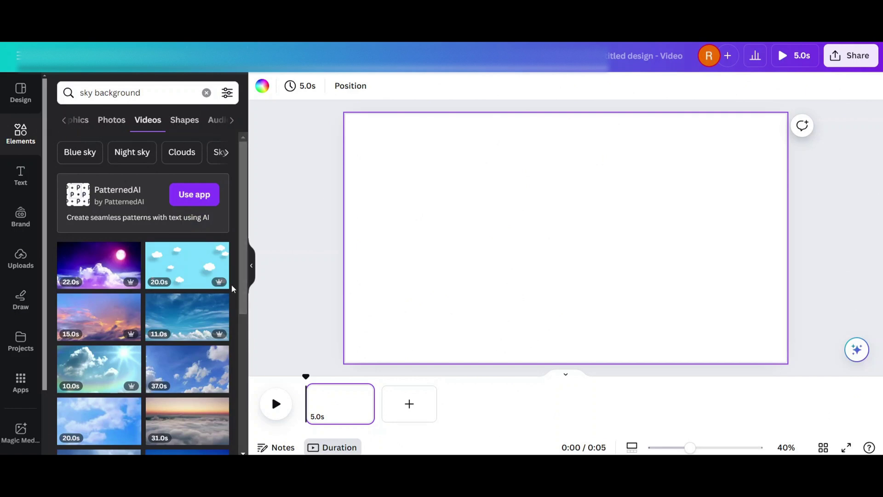
{"action": "left_click", "coordinate": [182, 270]}
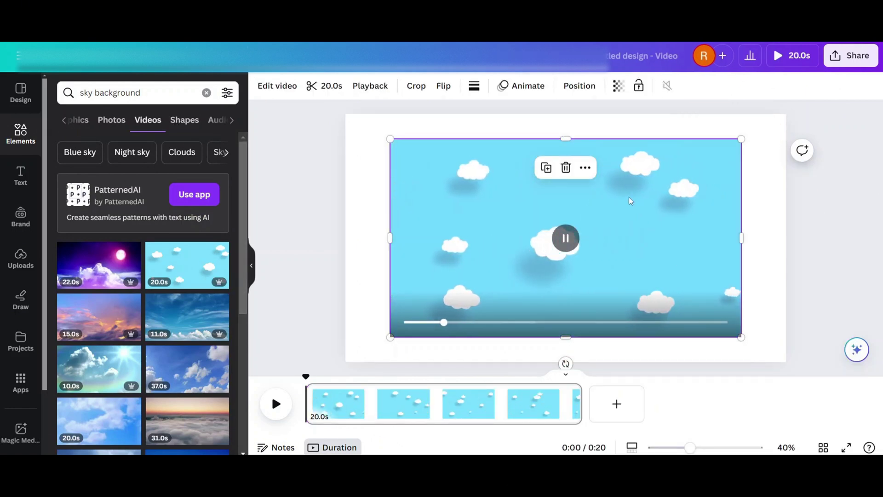
{"action": "right_click", "coordinate": [630, 230]}
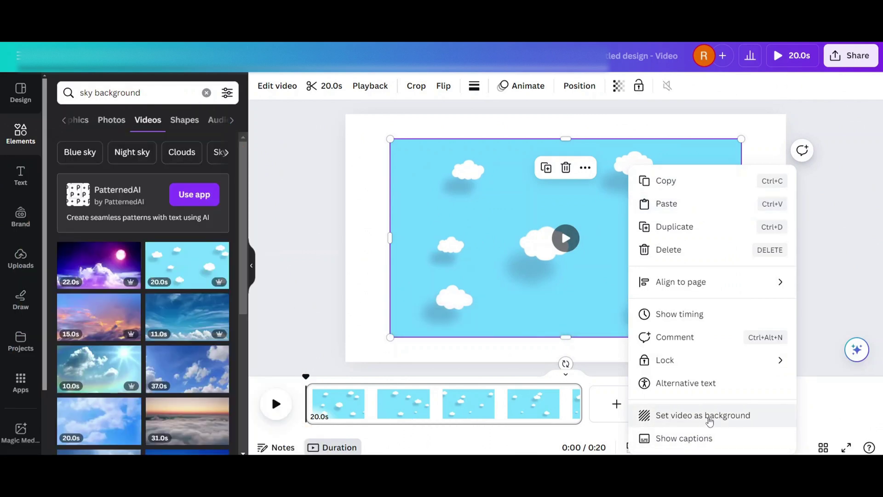
{"action": "left_click", "coordinate": [708, 417]}
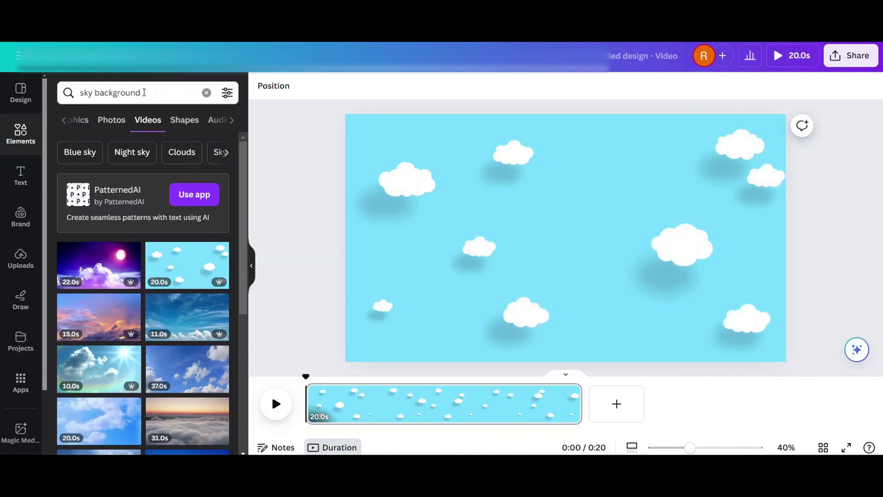
{"action": "left_click_drag", "start_coordinate": [144, 92], "coordinate": [60, 92]}
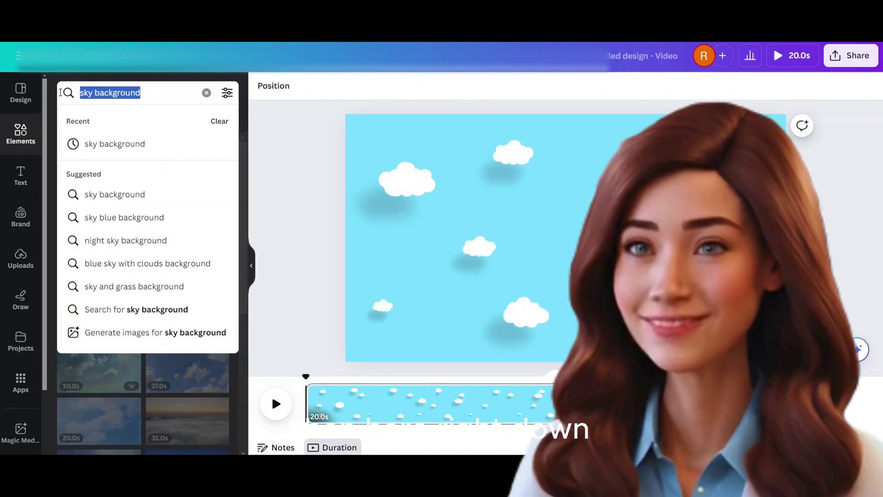
Step: Search graphics for 'plane' and add the orange biplane to the design
{"action": "key", "text": "BackSpace"}
{"action": "type", "text": "pla"}
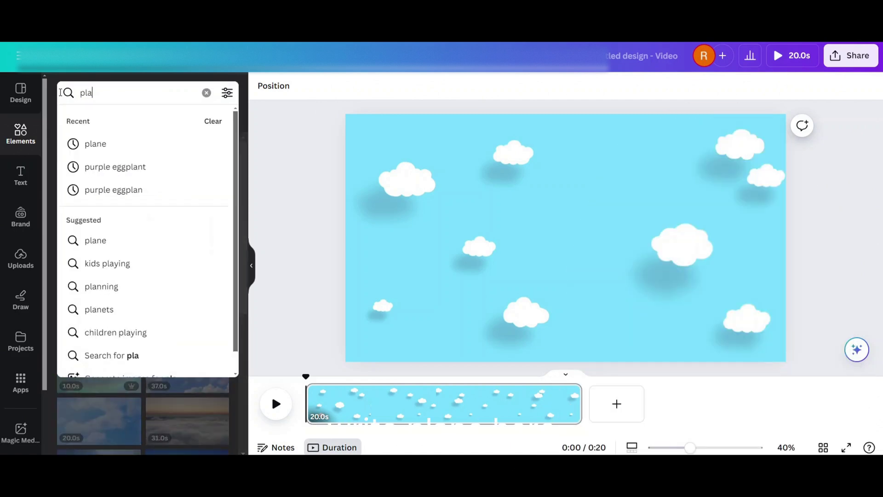
{"action": "type", "text": "ne"}
{"action": "key", "text": "Return"}
{"action": "left_click", "coordinate": [99, 119]}
{"action": "scroll", "coordinate": [174, 300], "scroll_direction": "down", "scroll_amount": 10}
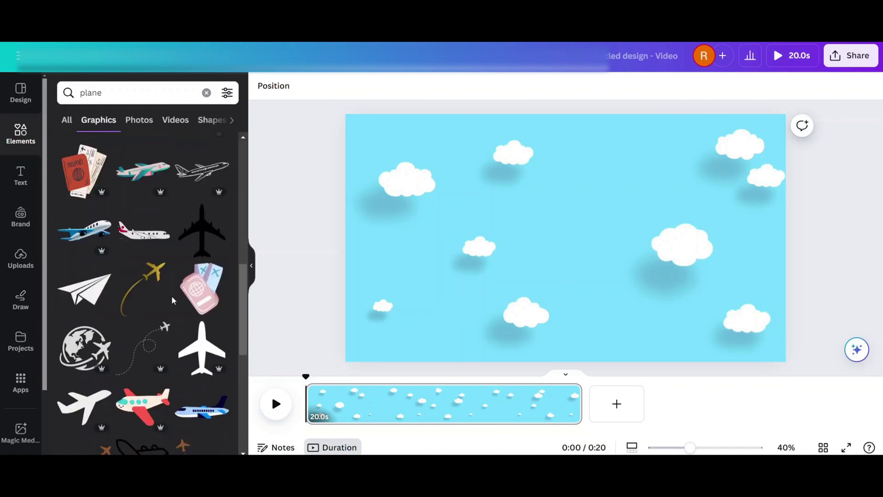
{"action": "scroll", "coordinate": [174, 300], "scroll_direction": "down", "scroll_amount": 4}
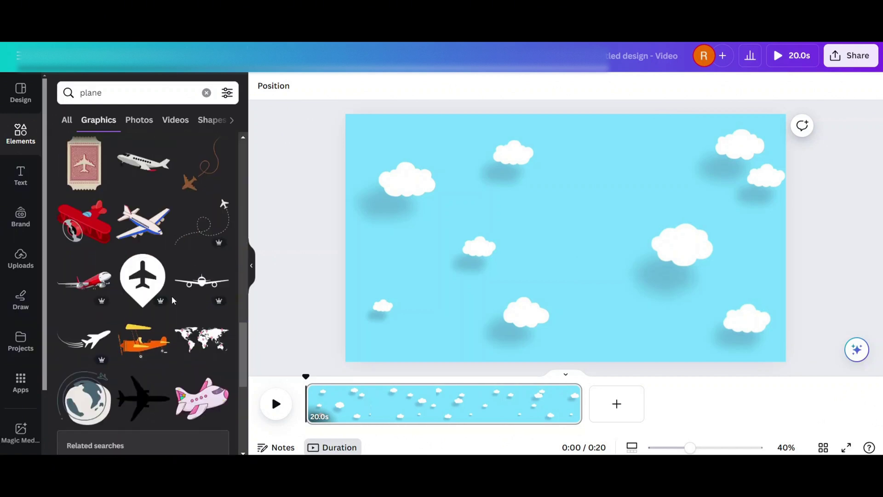
{"action": "left_click", "coordinate": [166, 346]}
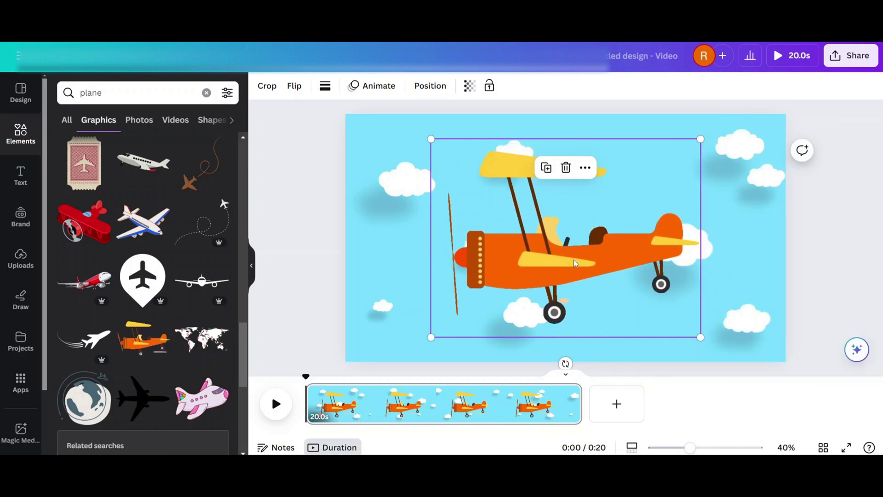
Step: Flip the biplane horizontally so it faces the other way
{"action": "left_click", "coordinate": [294, 87]}
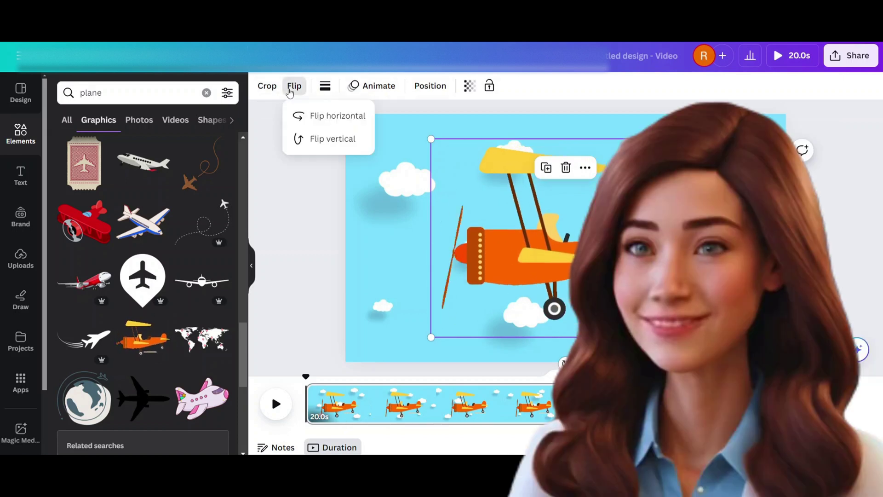
{"action": "left_click", "coordinate": [345, 120]}
{"action": "left_click", "coordinate": [556, 269]}
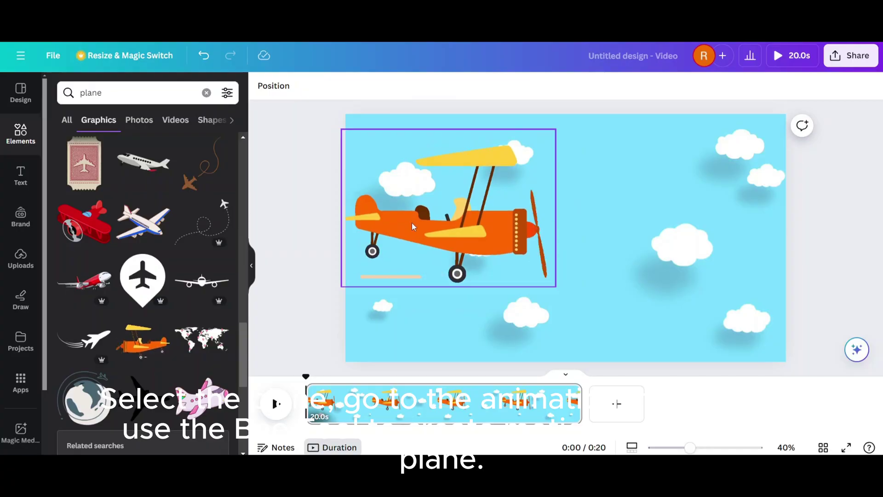
Step: Start a custom Create an Animation motion path for the biplane
{"action": "left_click", "coordinate": [413, 222]}
{"action": "left_click", "coordinate": [378, 87]}
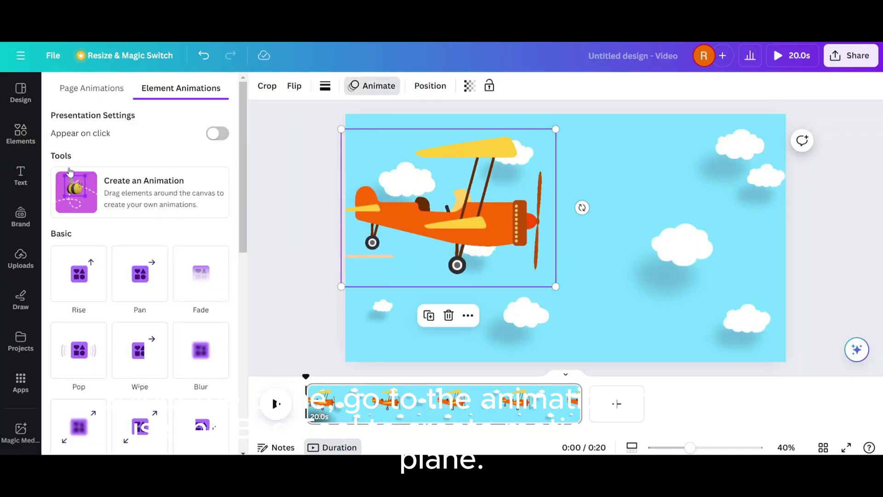
{"action": "left_click", "coordinate": [83, 184]}
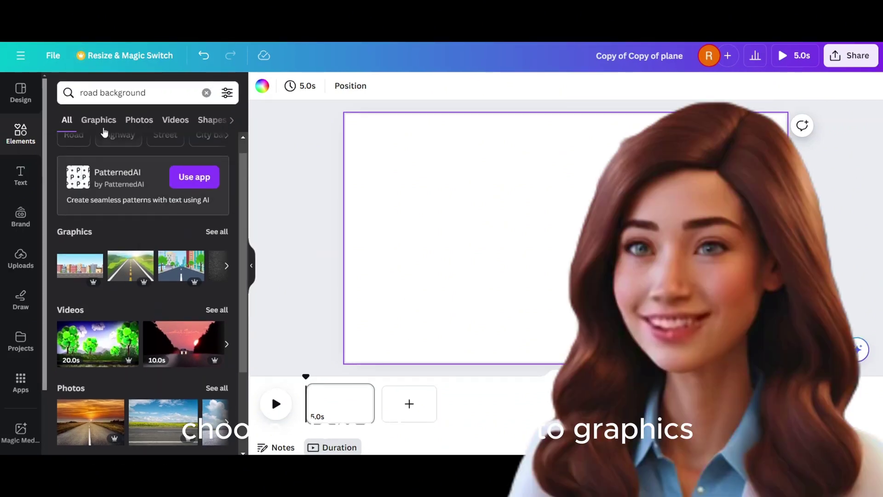
Step: Add the cartoon city street road graphic and set it as the page background
{"action": "left_click", "coordinate": [105, 120]}
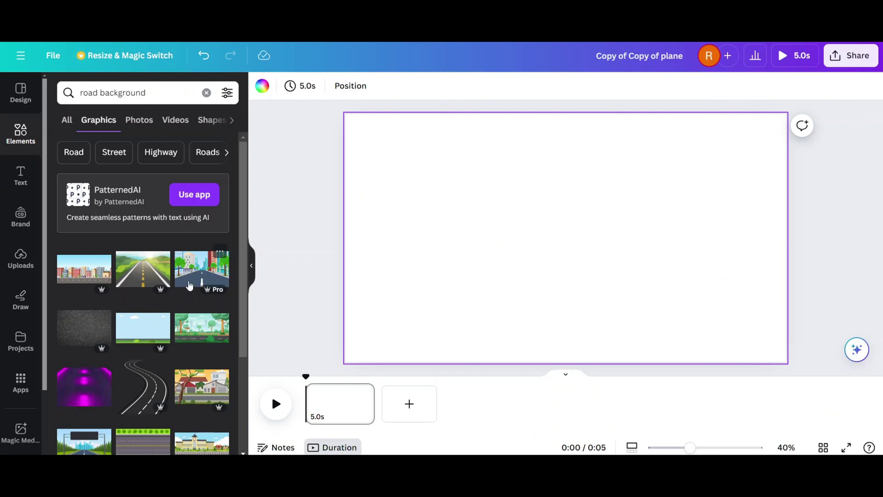
{"action": "left_click", "coordinate": [189, 285]}
{"action": "right_click", "coordinate": [570, 143]}
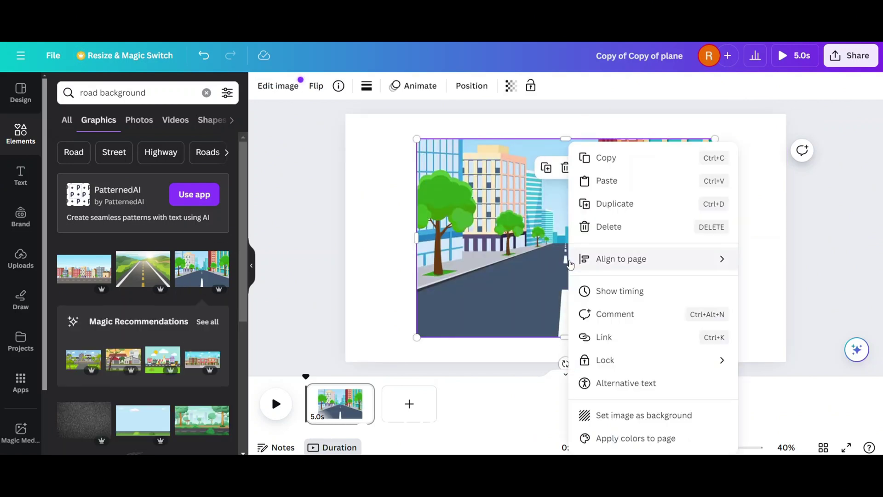
{"action": "left_click", "coordinate": [643, 415]}
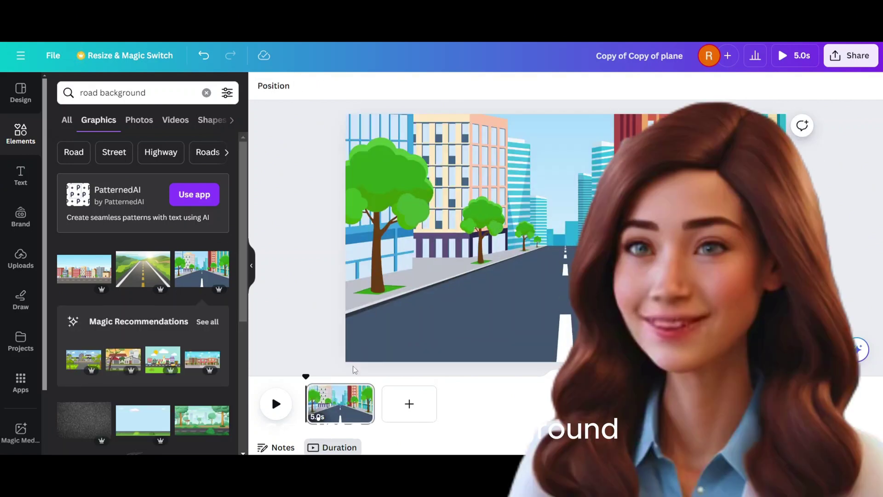
{"action": "left_click_drag", "start_coordinate": [159, 93], "coordinate": [58, 90]}
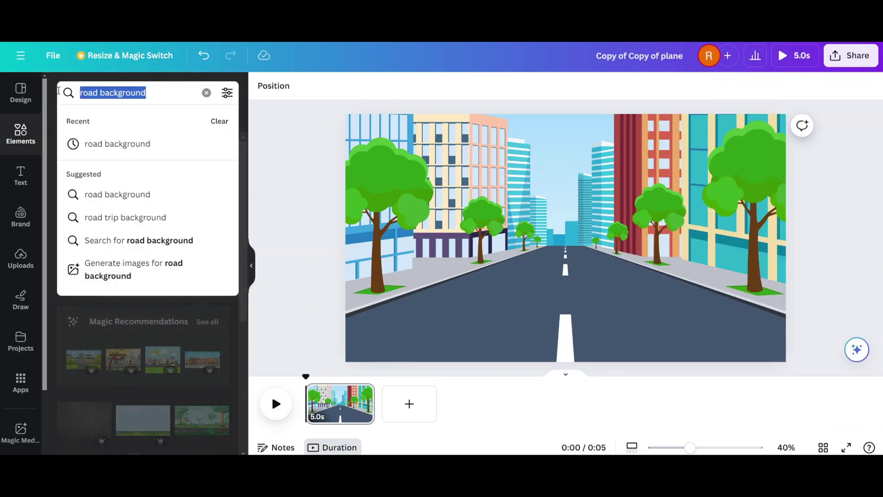
Step: Search for 'car' and place the red family car on the road
{"action": "key", "text": "BackSpace"}
{"action": "type", "text": "car"}
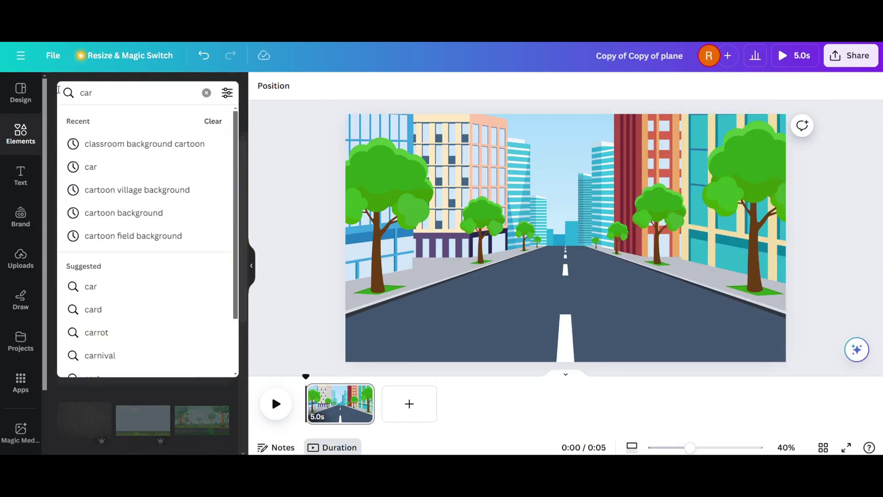
{"action": "key", "text": "Return"}
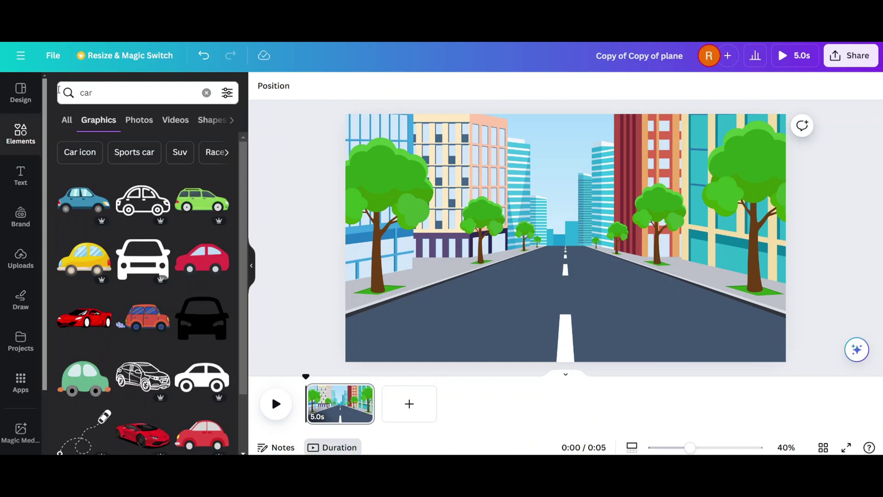
{"action": "scroll", "coordinate": [76, 203], "scroll_direction": "down", "scroll_amount": 5}
{"action": "left_click_drag", "start_coordinate": [84, 248], "coordinate": [520, 332]}
Step: Give the car a custom Create an Animation motion path
{"action": "left_click", "coordinate": [413, 86]}
{"action": "left_click", "coordinate": [138, 193]}
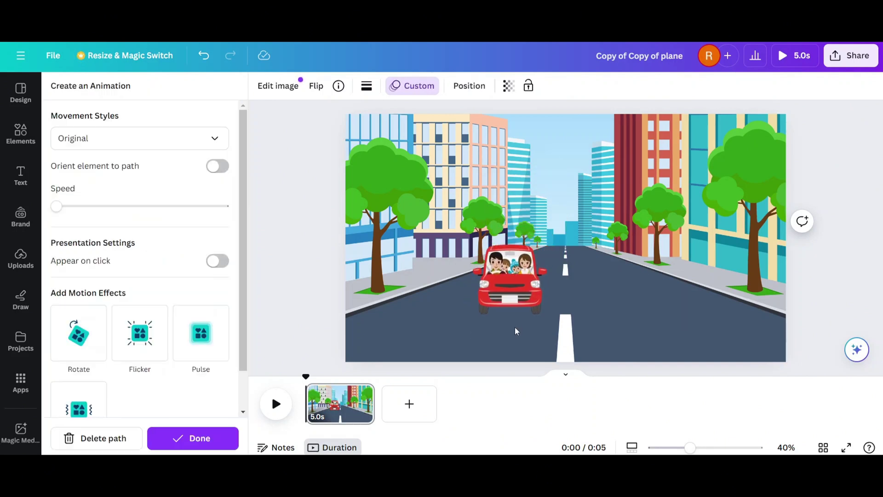
{"action": "left_click", "coordinate": [852, 55]}
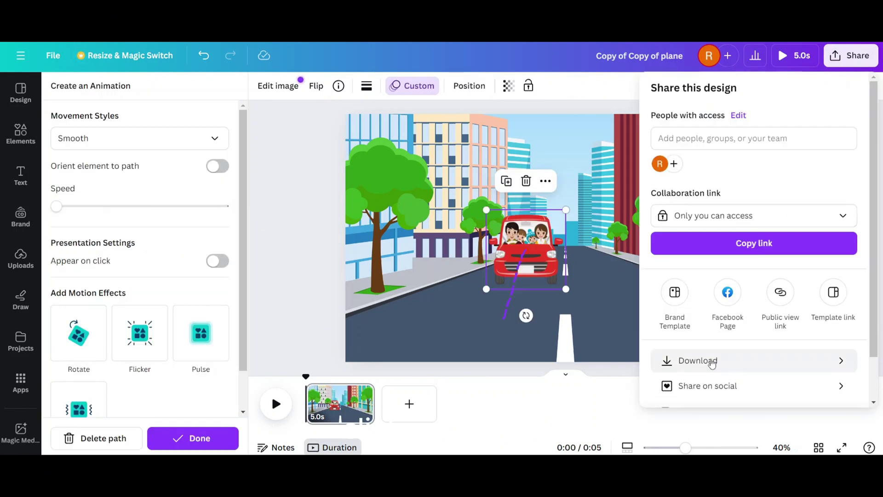
Step: Download the road-and-car design as an MP4 video
{"action": "left_click", "coordinate": [711, 364]}
{"action": "left_click", "coordinate": [757, 265]}
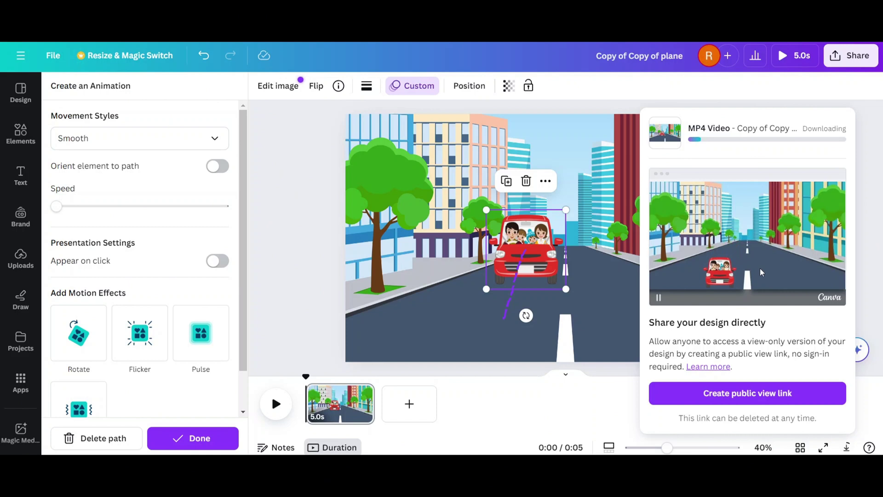
{"action": "mouse_move", "coordinate": [633, 488]}
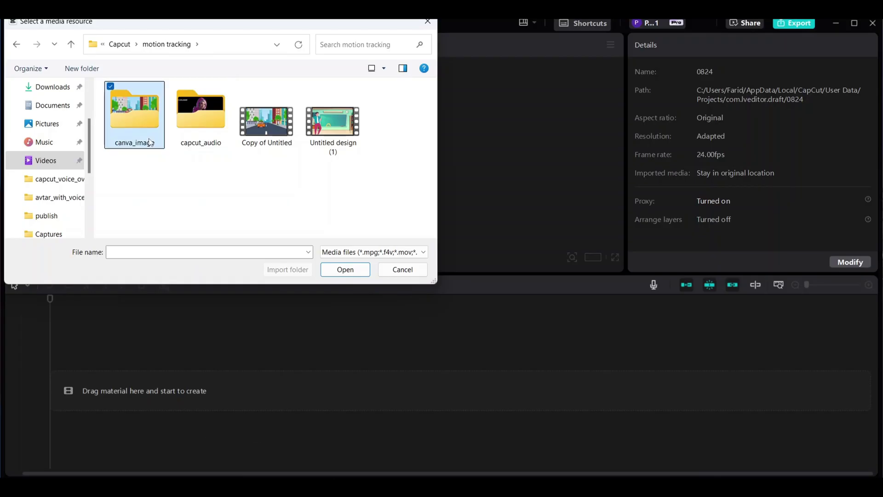
Step: Import all three Canva clips from the canva_image folder into CapCut
{"action": "double_click", "coordinate": [134, 112]}
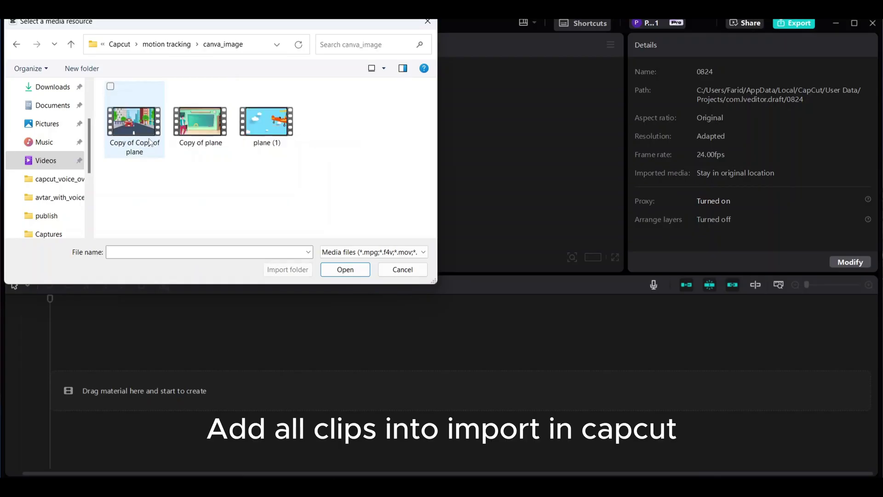
{"action": "left_click_drag", "start_coordinate": [308, 126], "coordinate": [111, 131]}
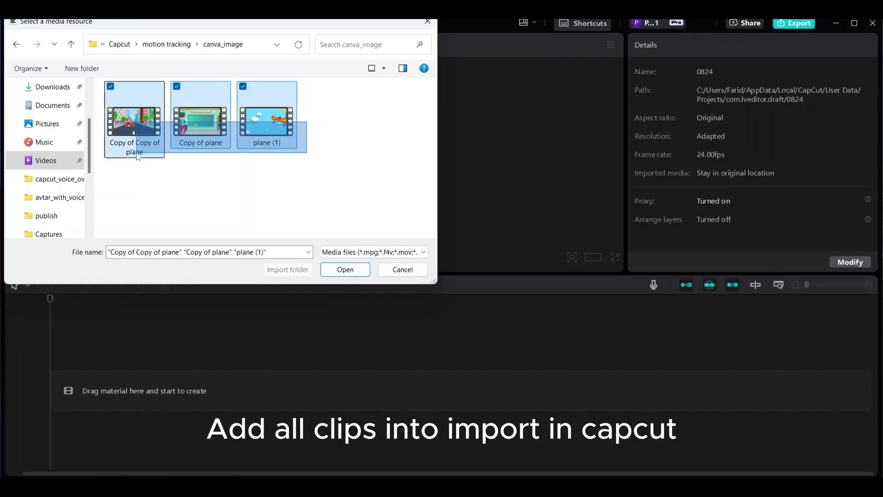
{"action": "left_click", "coordinate": [350, 271]}
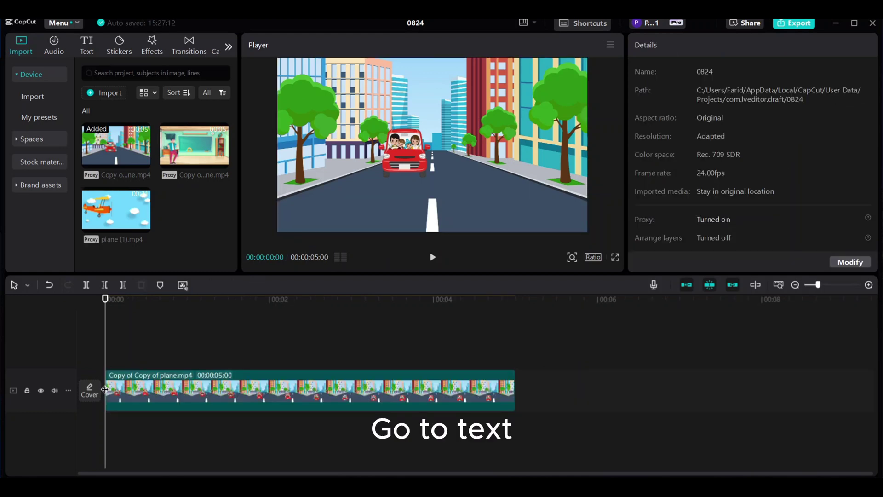
Step: Add a text clip reading 'Holiday' spanning the full 5-second car clip
{"action": "left_click", "coordinate": [90, 52]}
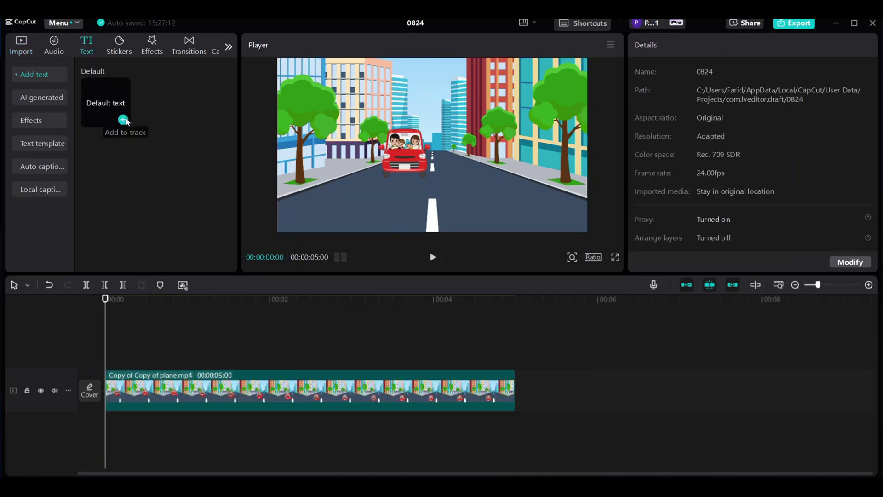
{"action": "left_click", "coordinate": [123, 120]}
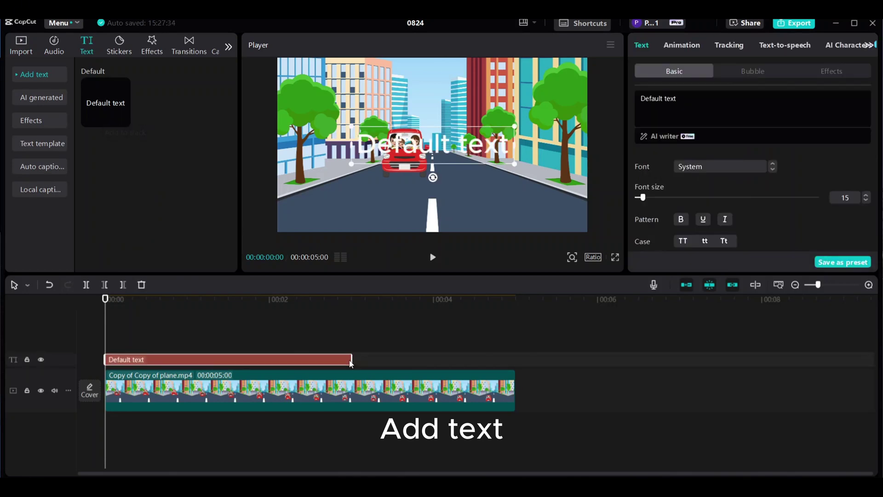
{"action": "left_click_drag", "start_coordinate": [351, 358], "coordinate": [512, 361]}
{"action": "type", "text": "Holiday"}
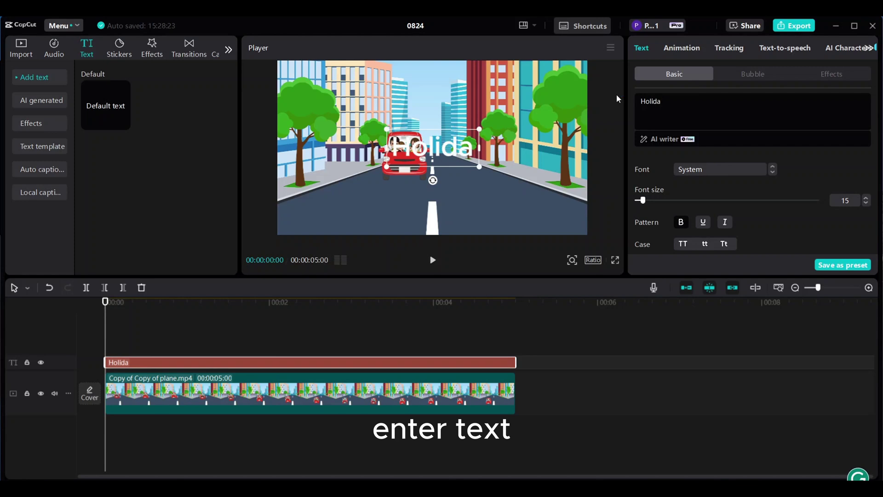
Step: Style the HOLIDAY title in the ZY Modern font with a yellow ART effect preset
{"action": "left_click", "coordinate": [720, 166]}
{"action": "left_click", "coordinate": [715, 251]}
{"action": "scroll", "coordinate": [731, 276], "scroll_direction": "down", "scroll_amount": 3}
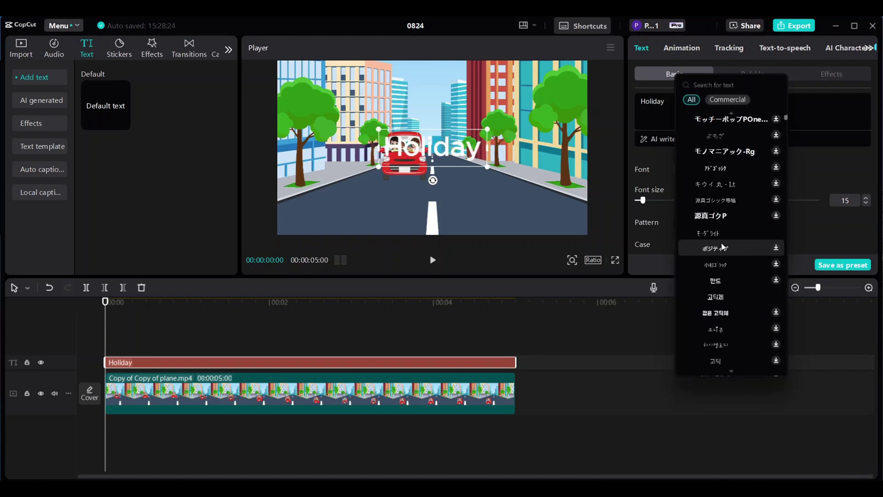
{"action": "left_click", "coordinate": [731, 281]}
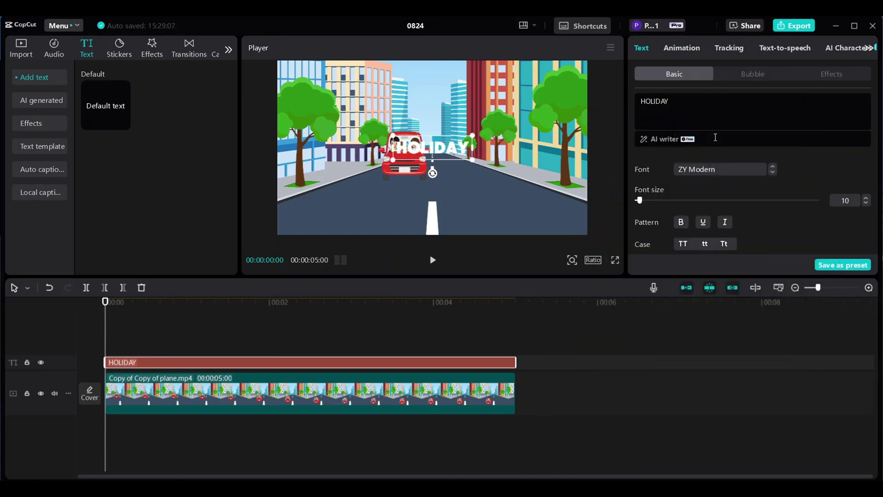
{"action": "scroll", "coordinate": [719, 206], "scroll_direction": "down", "scroll_amount": 1}
{"action": "left_click", "coordinate": [832, 74]}
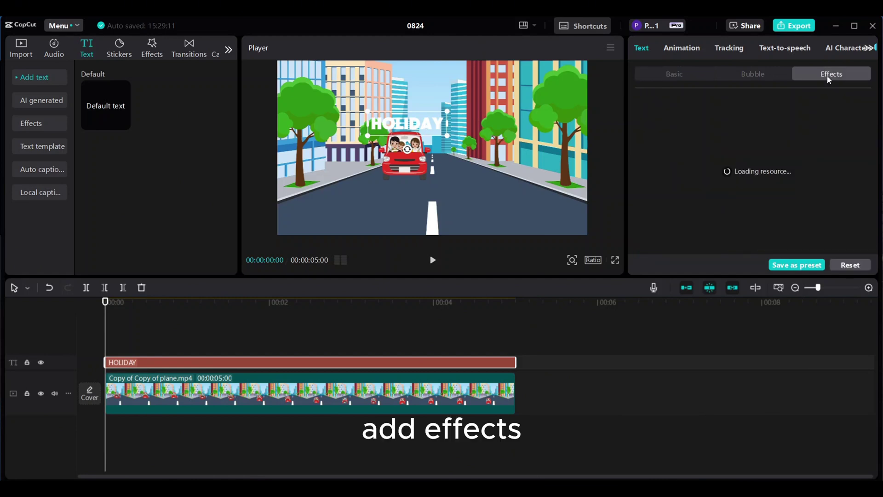
{"action": "left_click", "coordinate": [742, 134]}
{"action": "scroll", "coordinate": [771, 161], "scroll_direction": "down", "scroll_amount": 5}
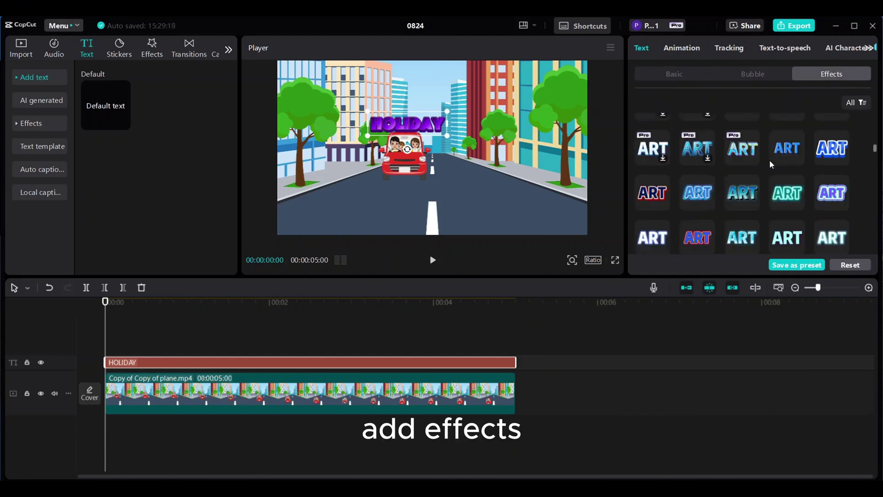
{"action": "left_click", "coordinate": [831, 150]}
{"action": "left_click", "coordinate": [119, 48]}
{"action": "left_click", "coordinate": [36, 205]}
Step: Place a small red arrow above HOLIDAY, merge both into a compound clip, enable motion tracking
{"action": "left_click", "coordinate": [123, 220]}
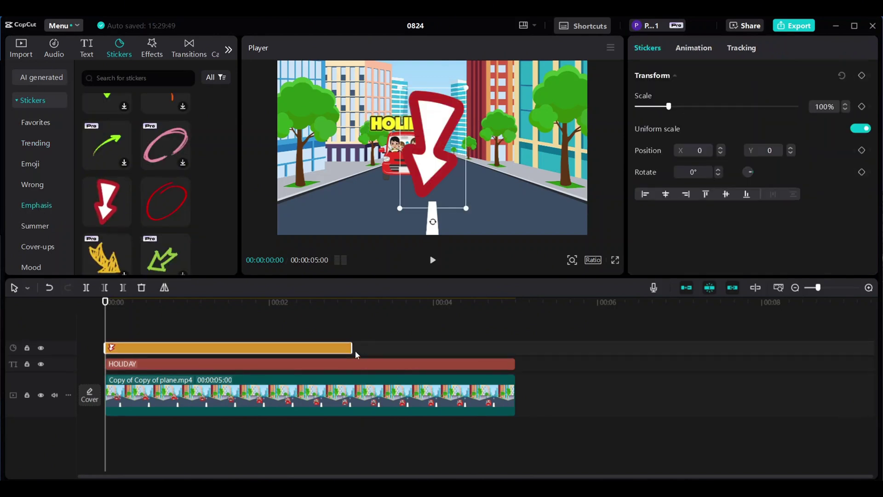
{"action": "left_click_drag", "start_coordinate": [466, 208], "coordinate": [419, 96]}
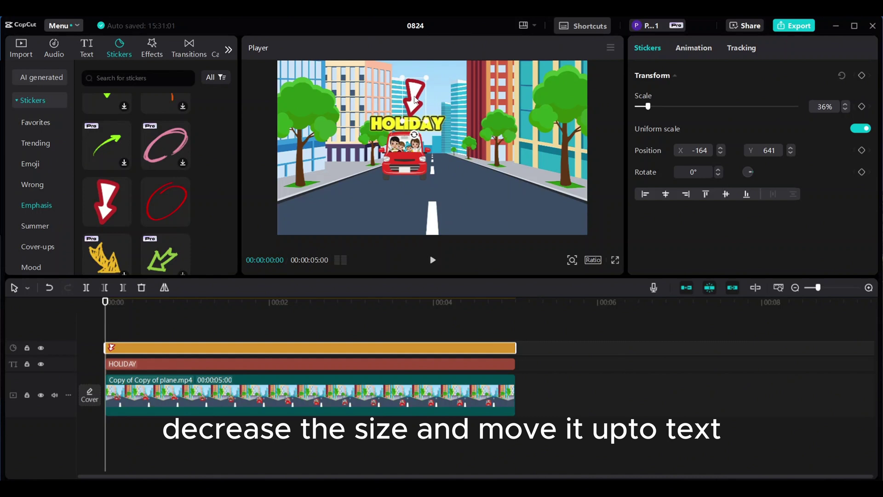
{"action": "left_click_drag", "start_coordinate": [510, 326], "coordinate": [479, 366]}
{"action": "right_click", "coordinate": [479, 366]}
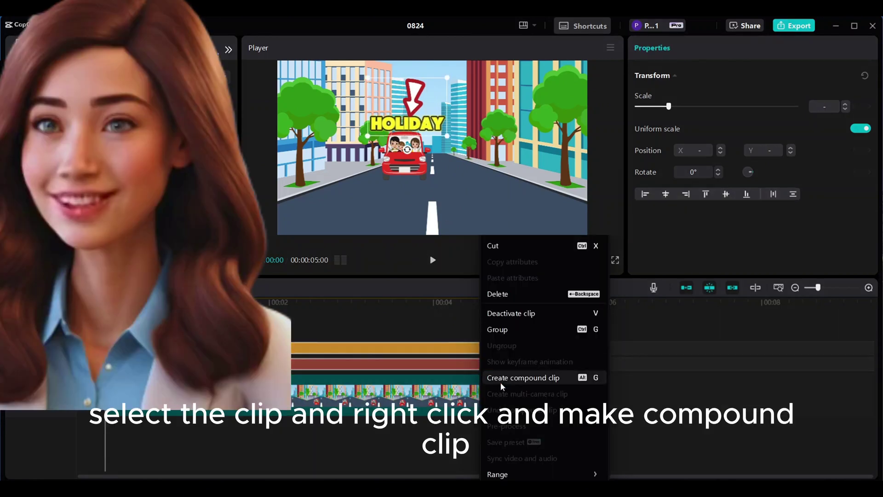
{"action": "left_click", "coordinate": [523, 378]}
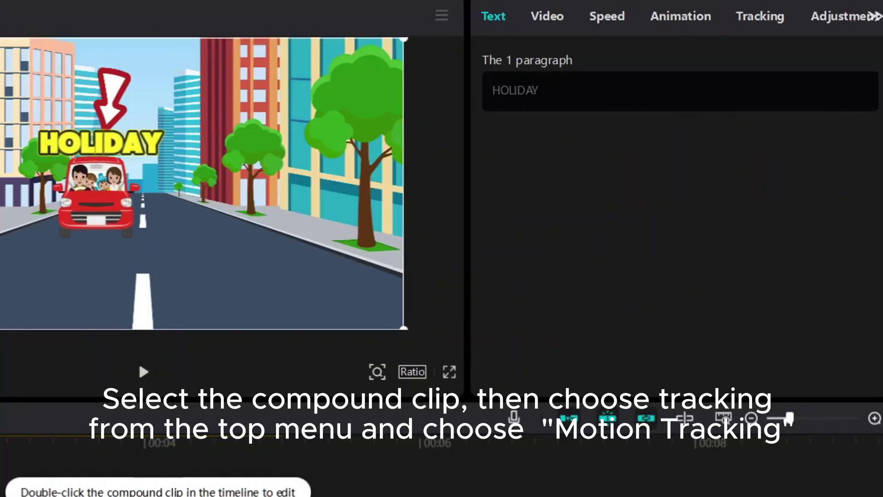
{"action": "left_click", "coordinate": [767, 23]}
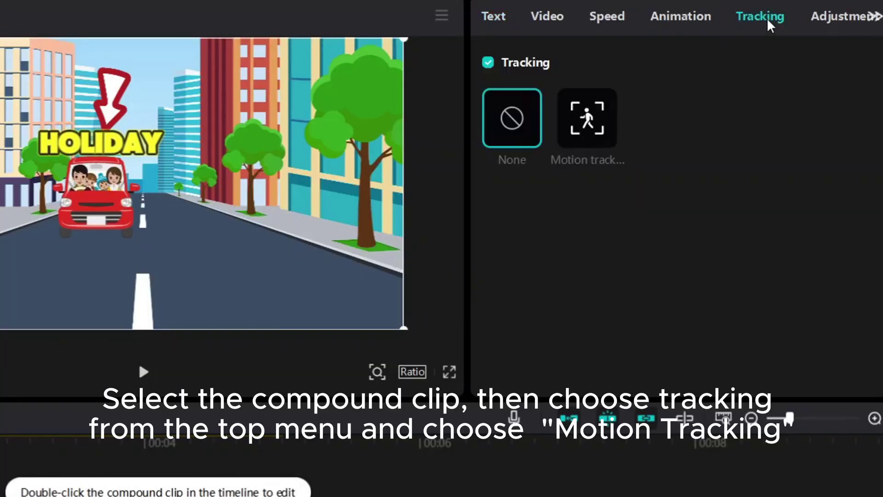
{"action": "left_click", "coordinate": [587, 128]}
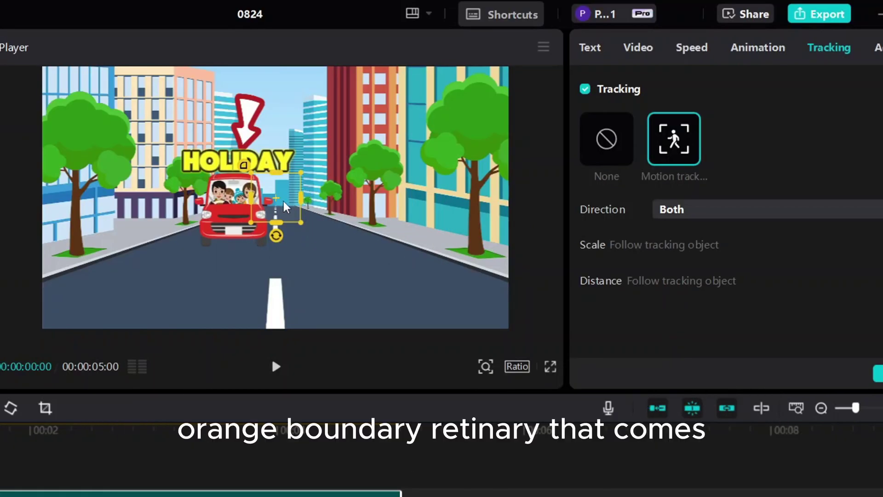
Step: Fit the tracking box onto the car and run motion tracking to completion
{"action": "left_click_drag", "start_coordinate": [286, 207], "coordinate": [239, 212]}
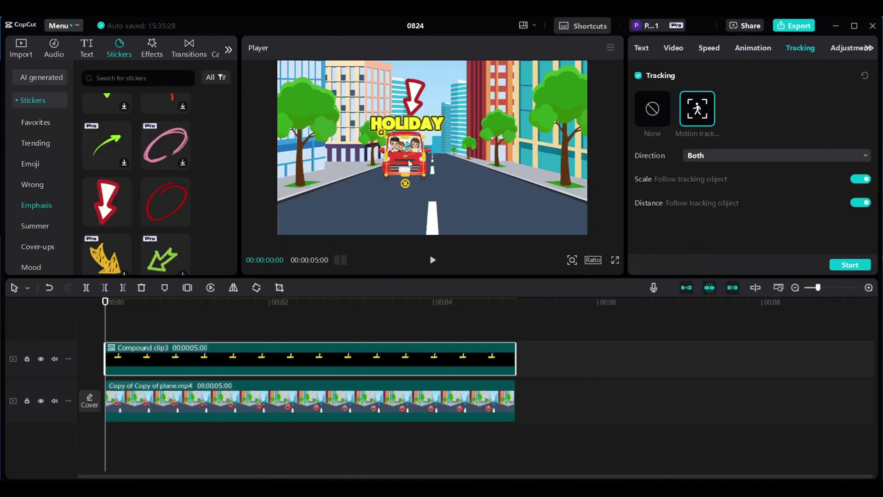
{"action": "left_click", "coordinate": [851, 265]}
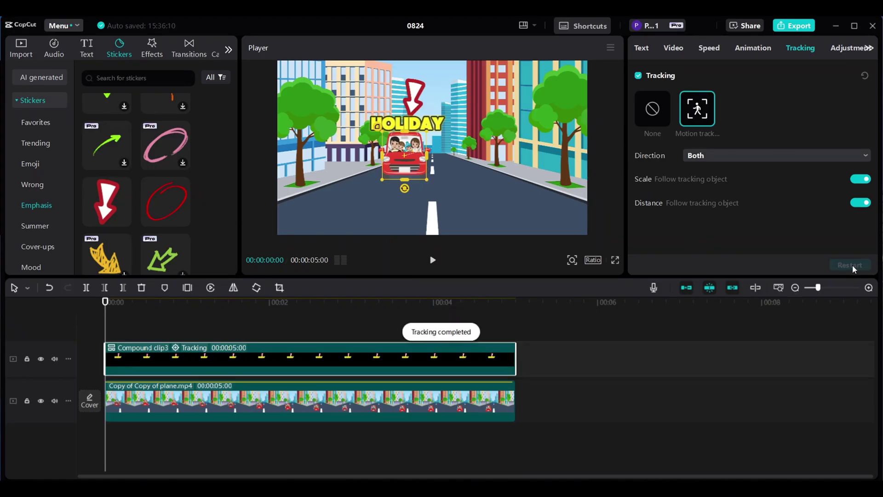
{"action": "left_click", "coordinate": [792, 25]}
Step: Export the car video, then add the 20-second plane (1).mp4 clip to a new project's timeline
{"action": "left_click", "coordinate": [544, 424]}
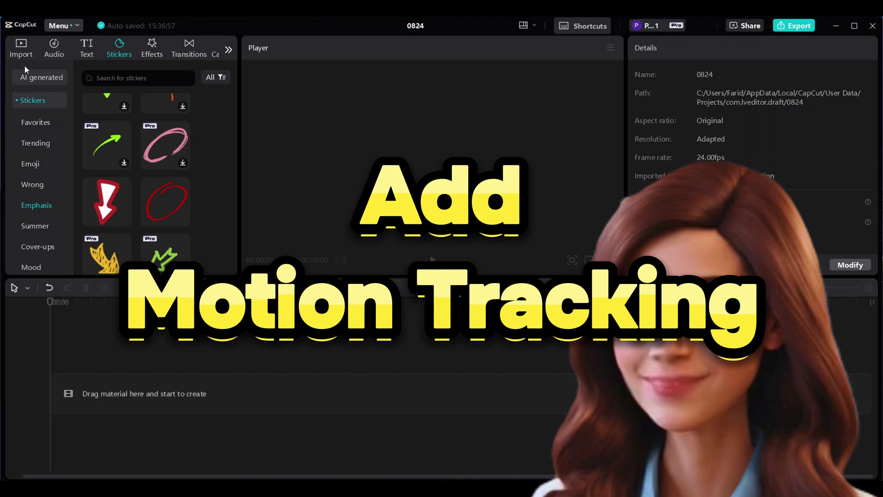
{"action": "left_click", "coordinate": [24, 56]}
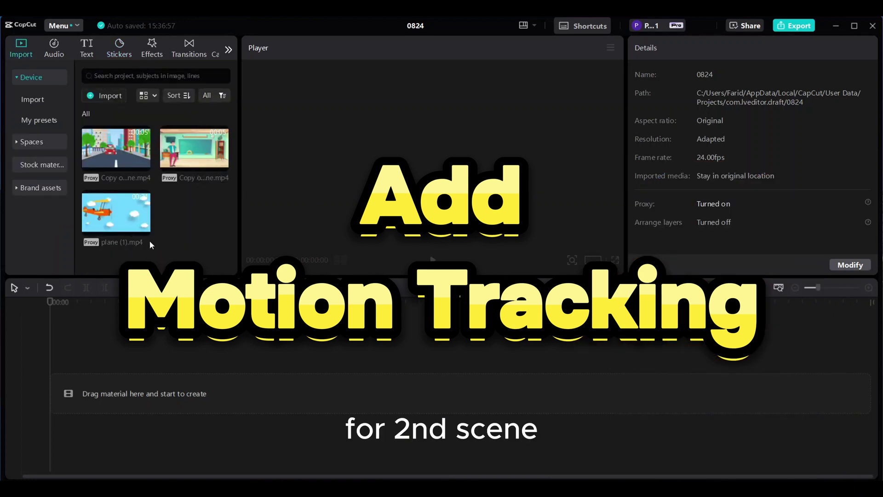
{"action": "left_click", "coordinate": [144, 229]}
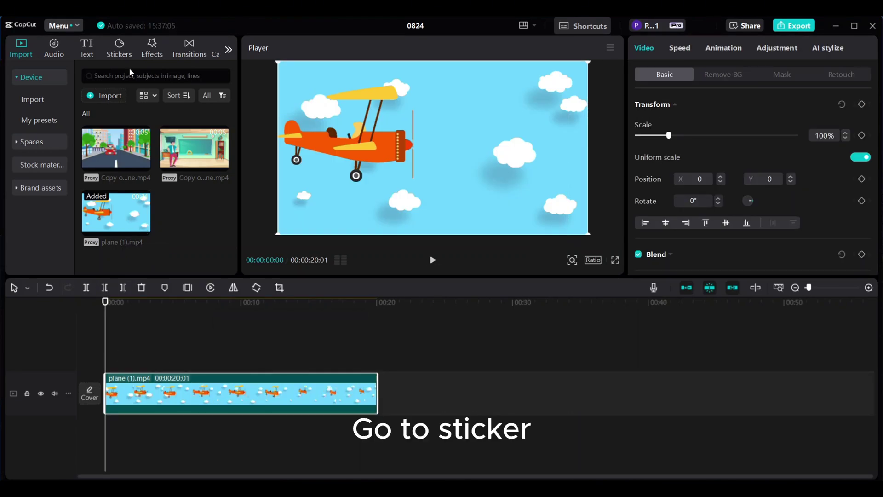
Step: Add the flowered bunny sticker from Cover-ups stickers over the plane video
{"action": "left_click", "coordinate": [121, 56]}
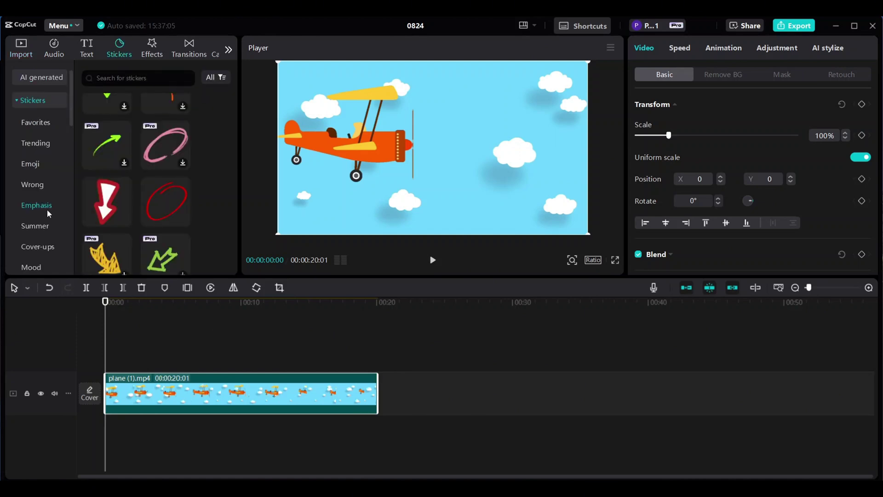
{"action": "scroll", "coordinate": [47, 209], "scroll_direction": "down", "scroll_amount": 1}
{"action": "left_click", "coordinate": [47, 197]}
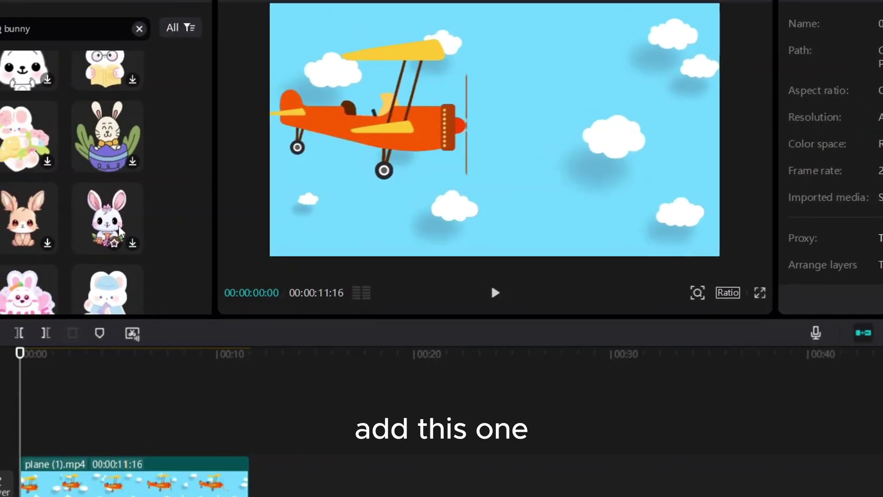
{"action": "left_click_drag", "start_coordinate": [120, 230], "coordinate": [20, 444]}
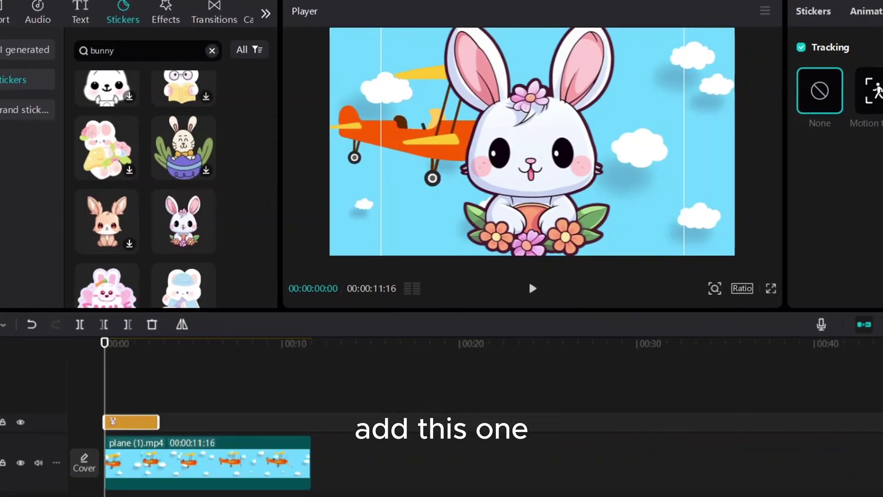
Step: Scale the bunny to 25%, place it on the plane, and stretch it to the clip's end
{"action": "left_click", "coordinate": [844, 14]}
{"action": "left_click_drag", "start_coordinate": [756, 78], "coordinate": [709, 76]}
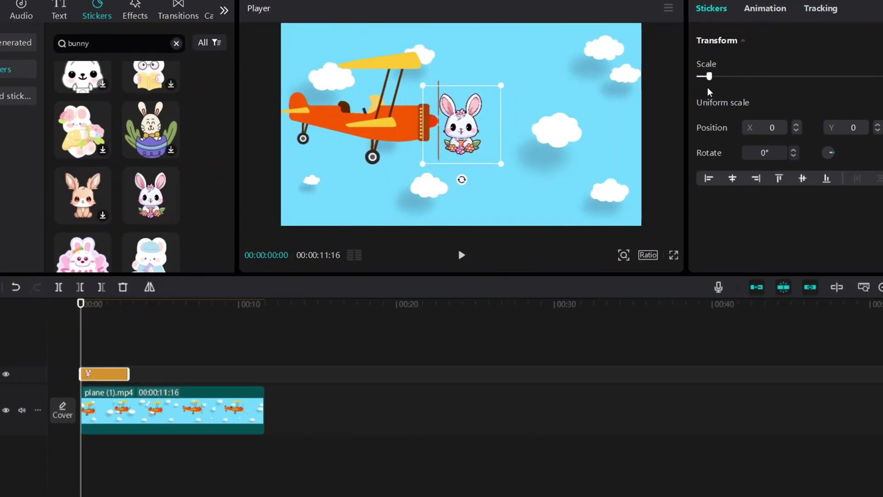
{"action": "left_click_drag", "start_coordinate": [470, 136], "coordinate": [364, 98]}
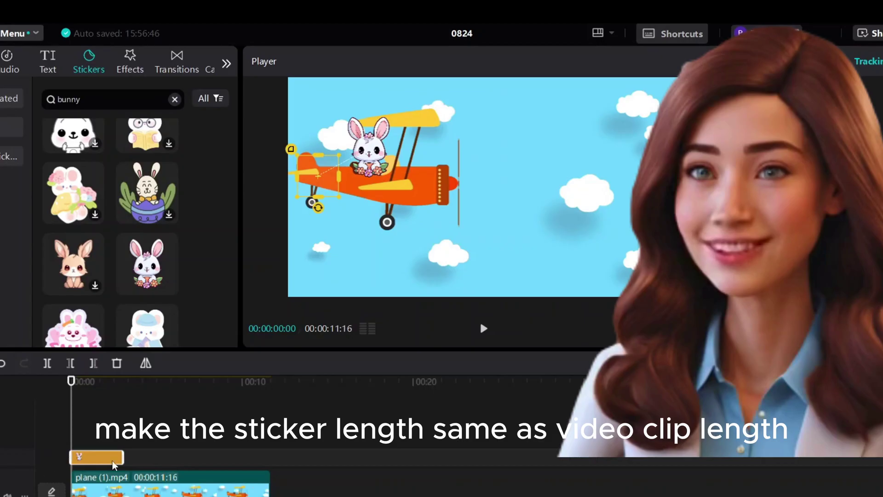
{"action": "left_click_drag", "start_coordinate": [123, 459], "coordinate": [265, 460]}
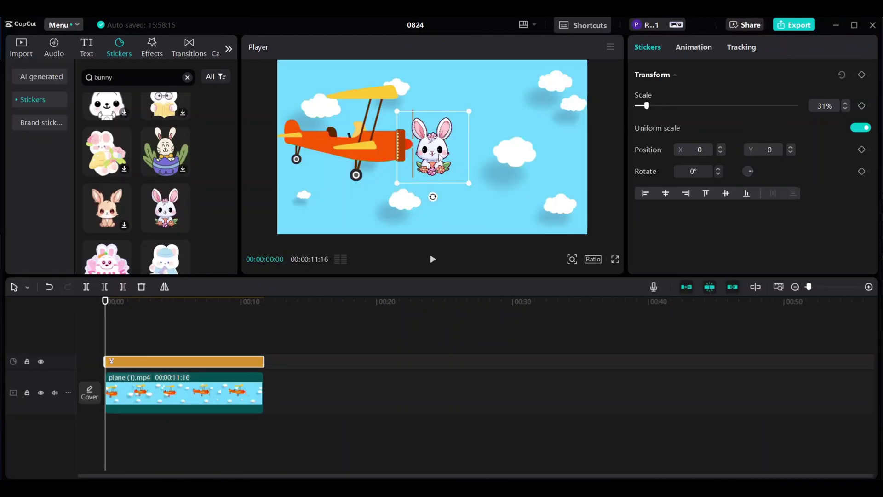
{"action": "left_click_drag", "start_coordinate": [440, 159], "coordinate": [349, 121]}
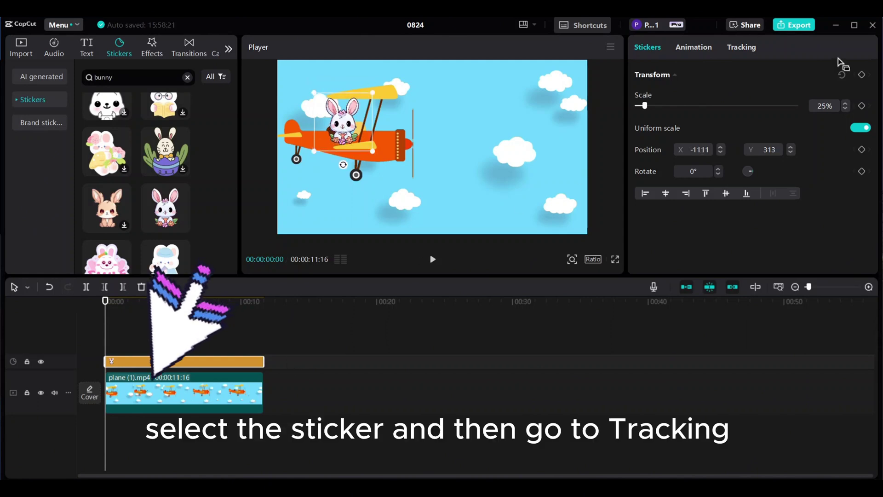
Step: Motion-track the bunny sticker with the tracking box fitted over the plane's tail
{"action": "left_click", "coordinate": [743, 48]}
{"action": "left_click", "coordinate": [699, 110]}
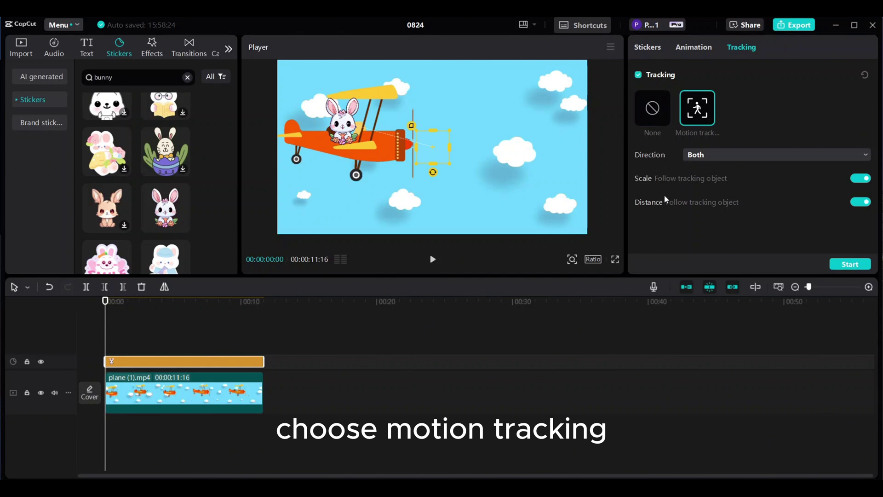
{"action": "left_click_drag", "start_coordinate": [308, 147], "coordinate": [325, 142]}
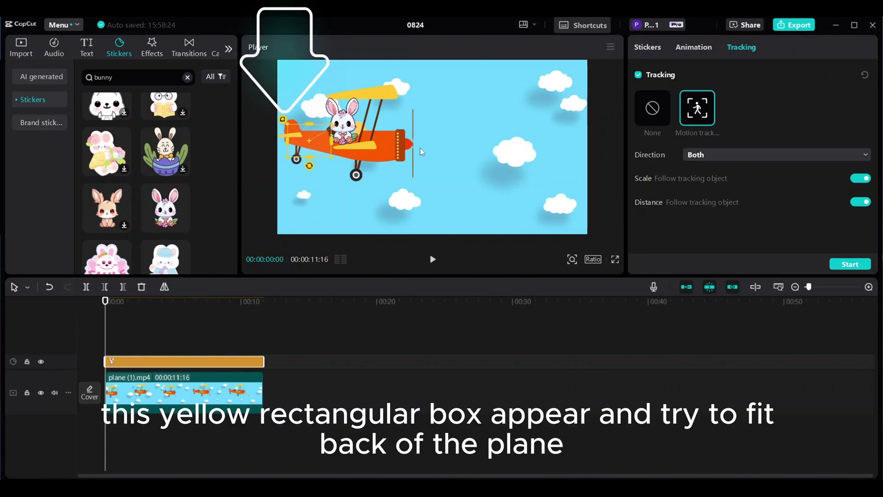
{"action": "left_click", "coordinate": [849, 265]}
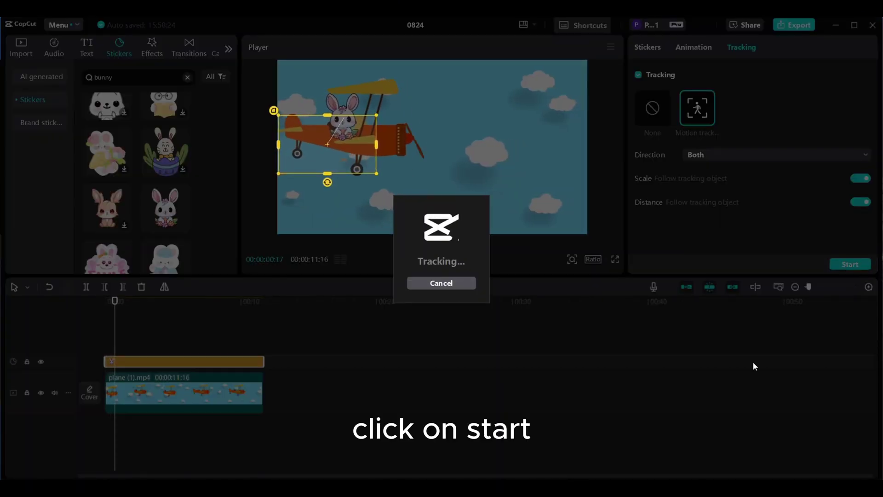